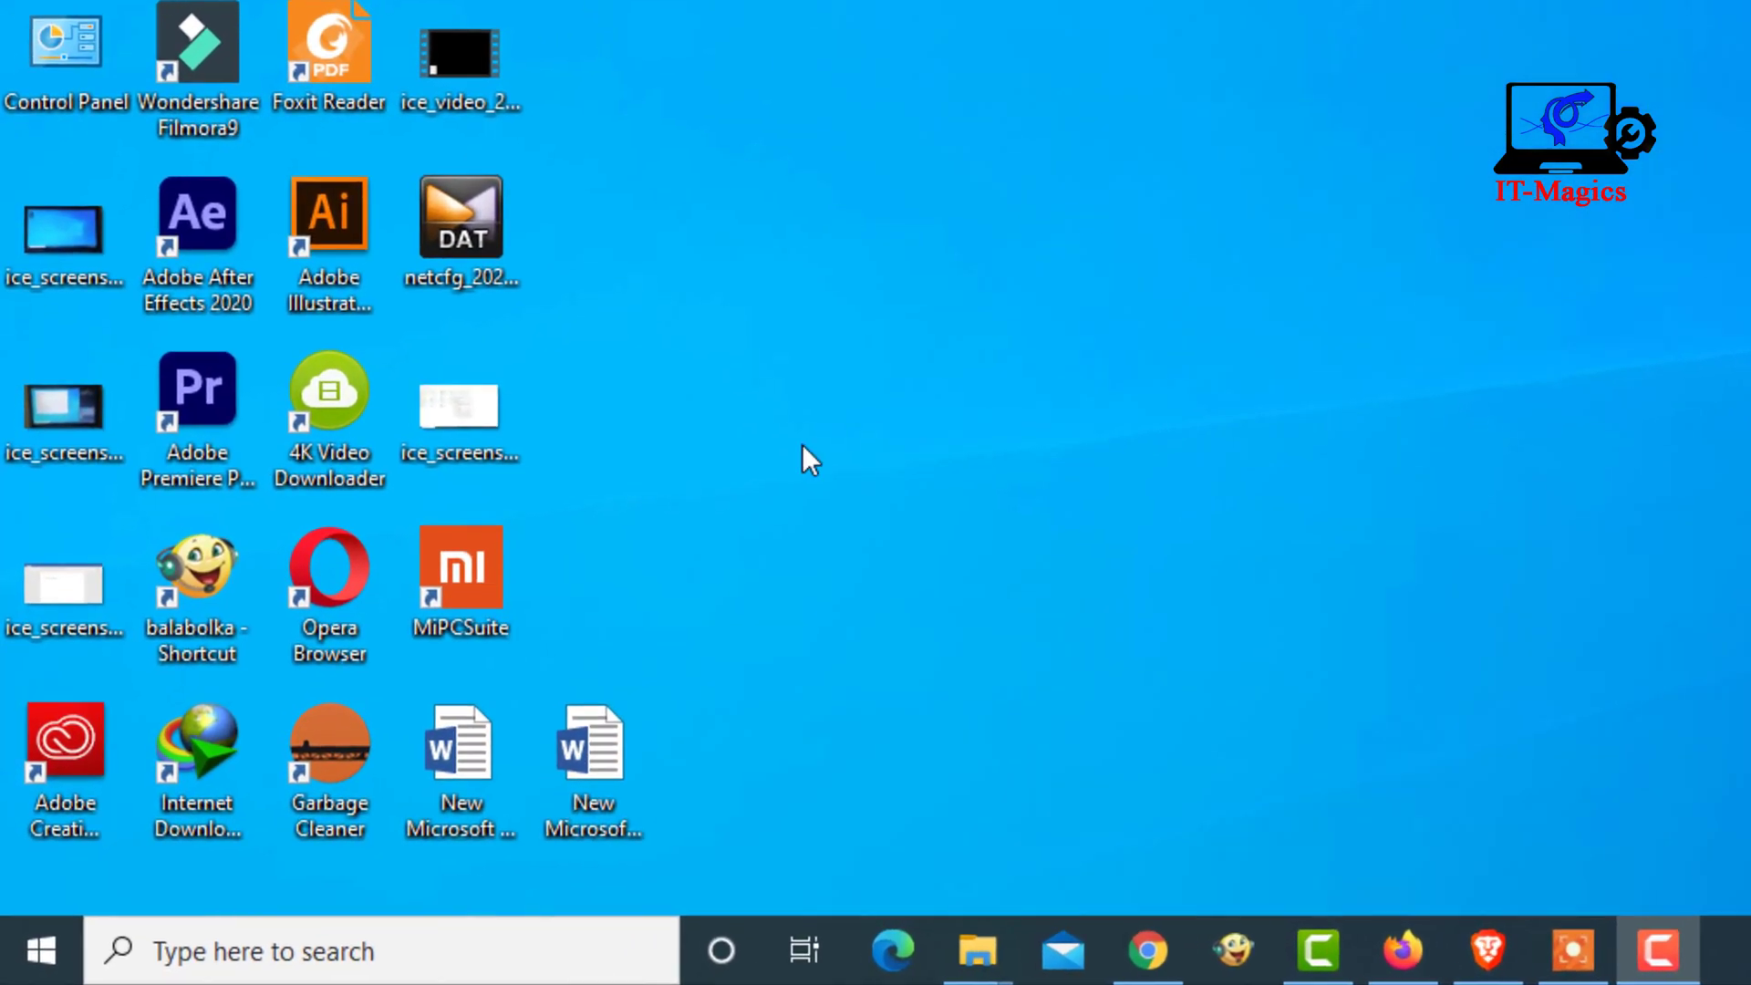
# Launch Windows Settings from the Start menu's Settings gear
pyautogui.click(35, 948)
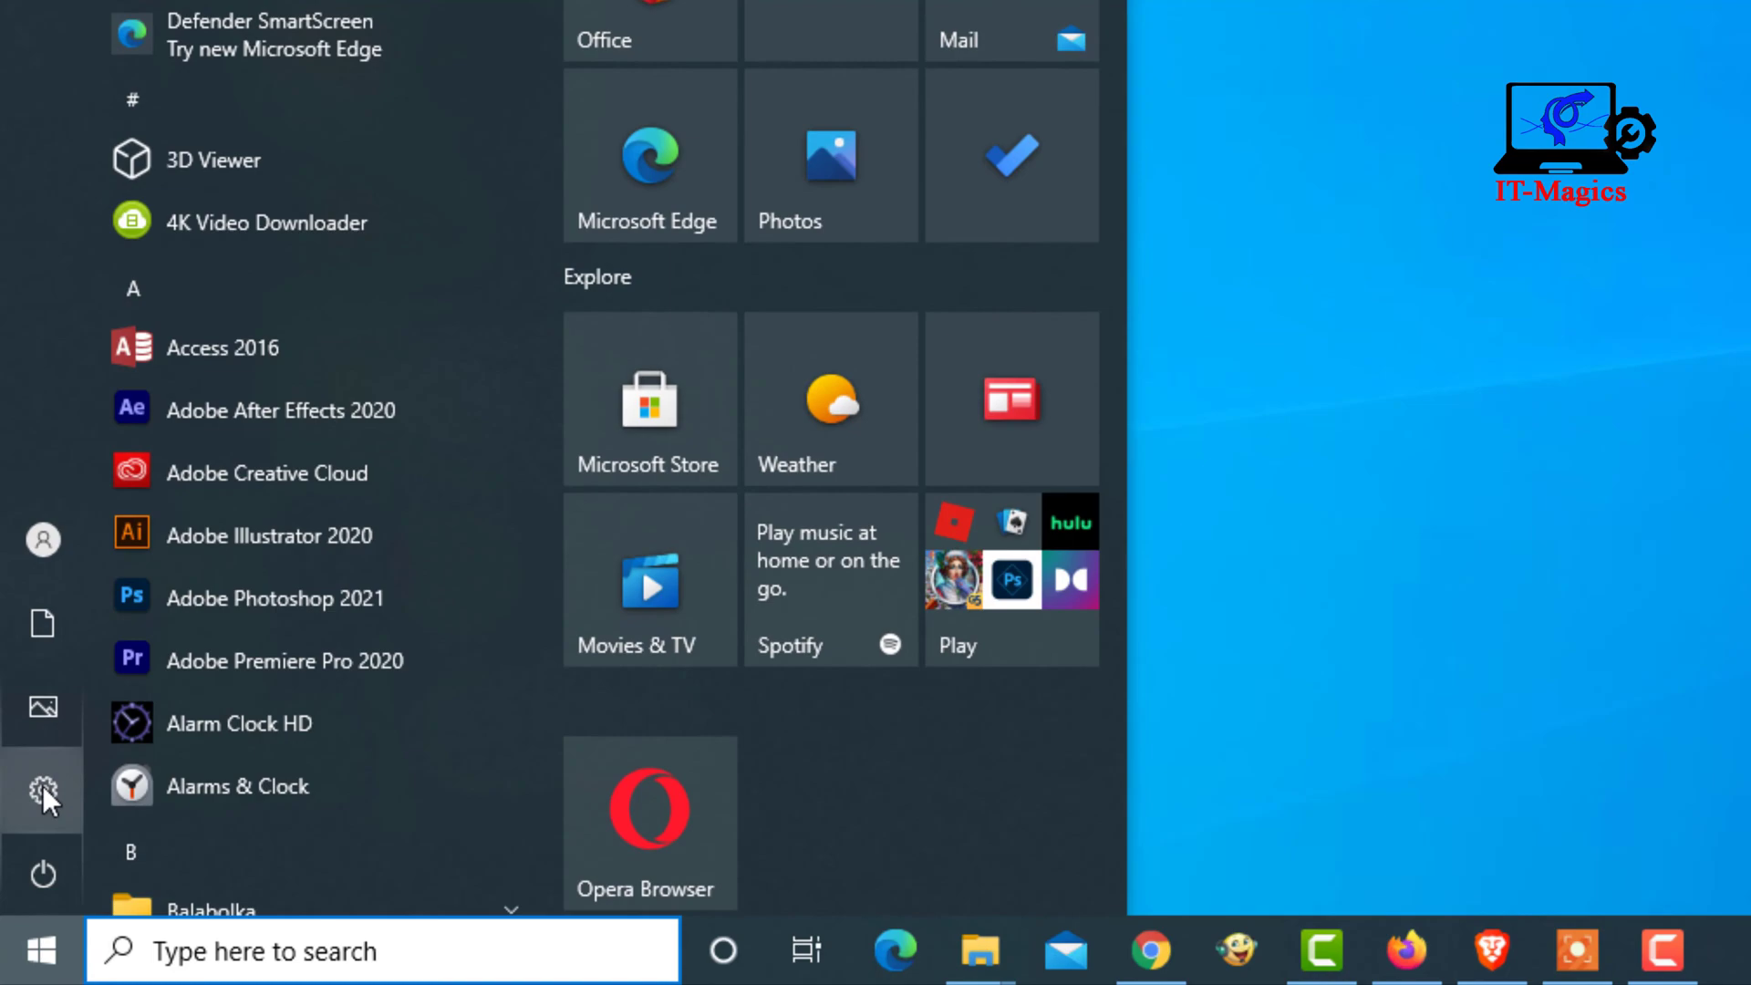
pyautogui.click(43, 783)
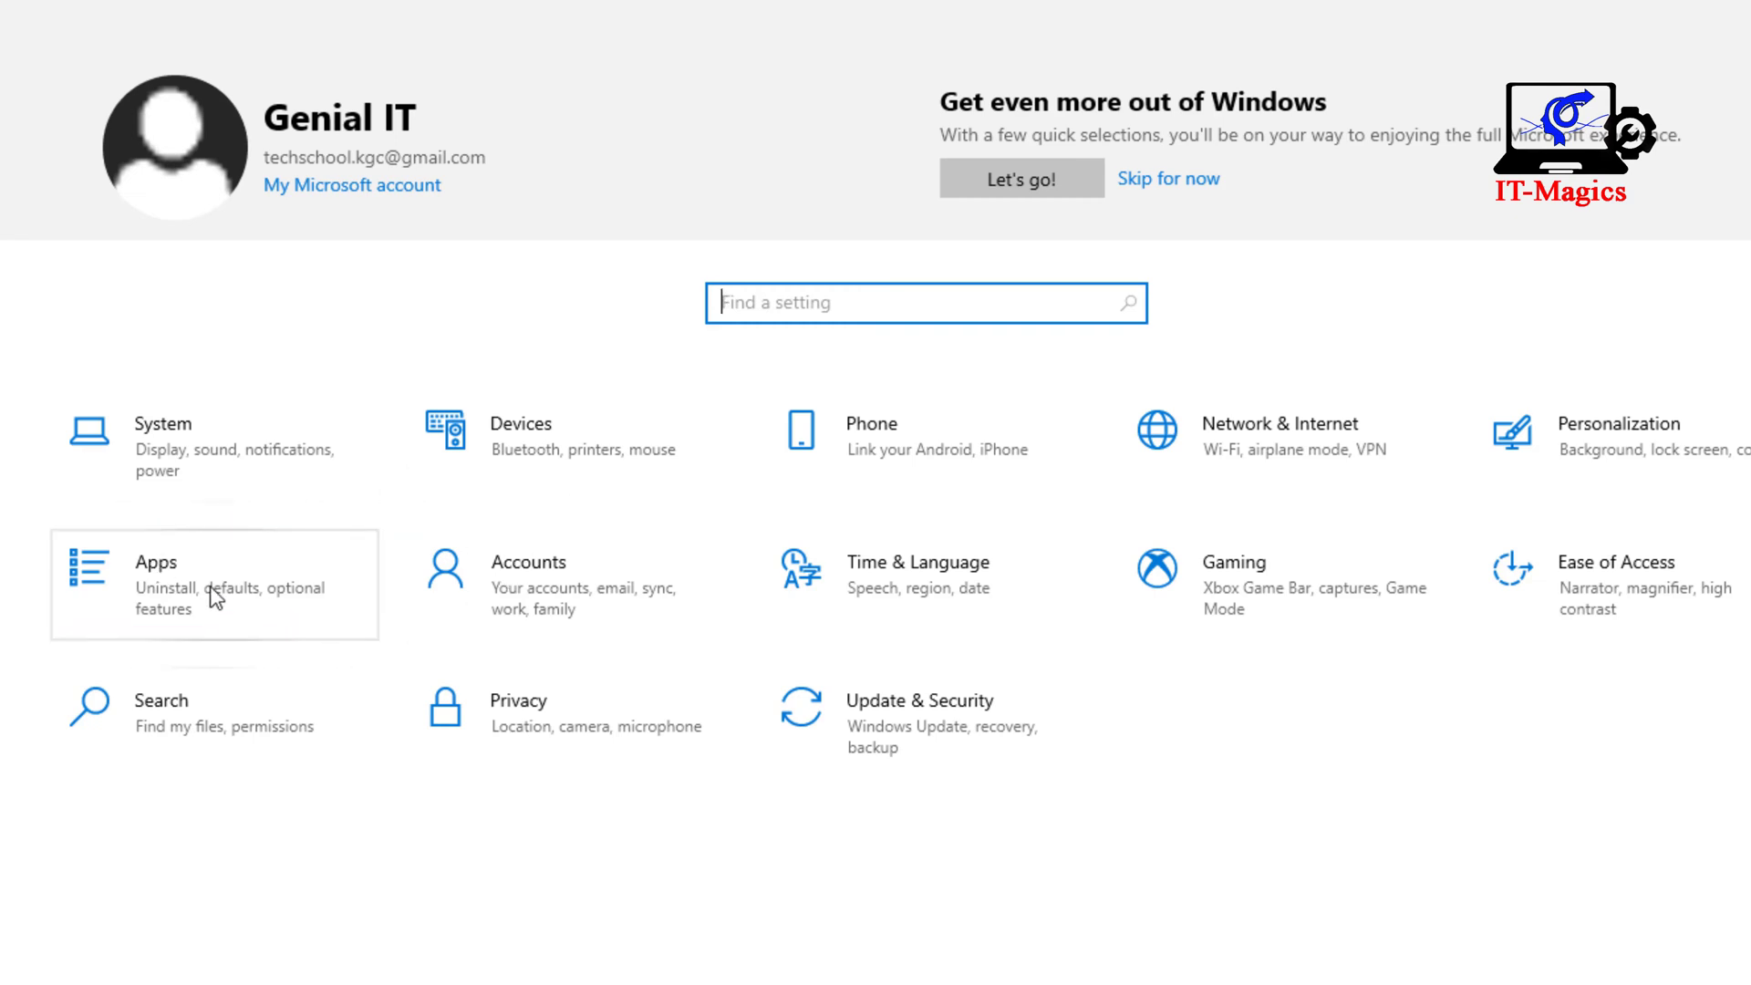
# Find Microsoft Office Professional Plus 2016 under Apps & features and expand its entry
pyautogui.click(234, 610)
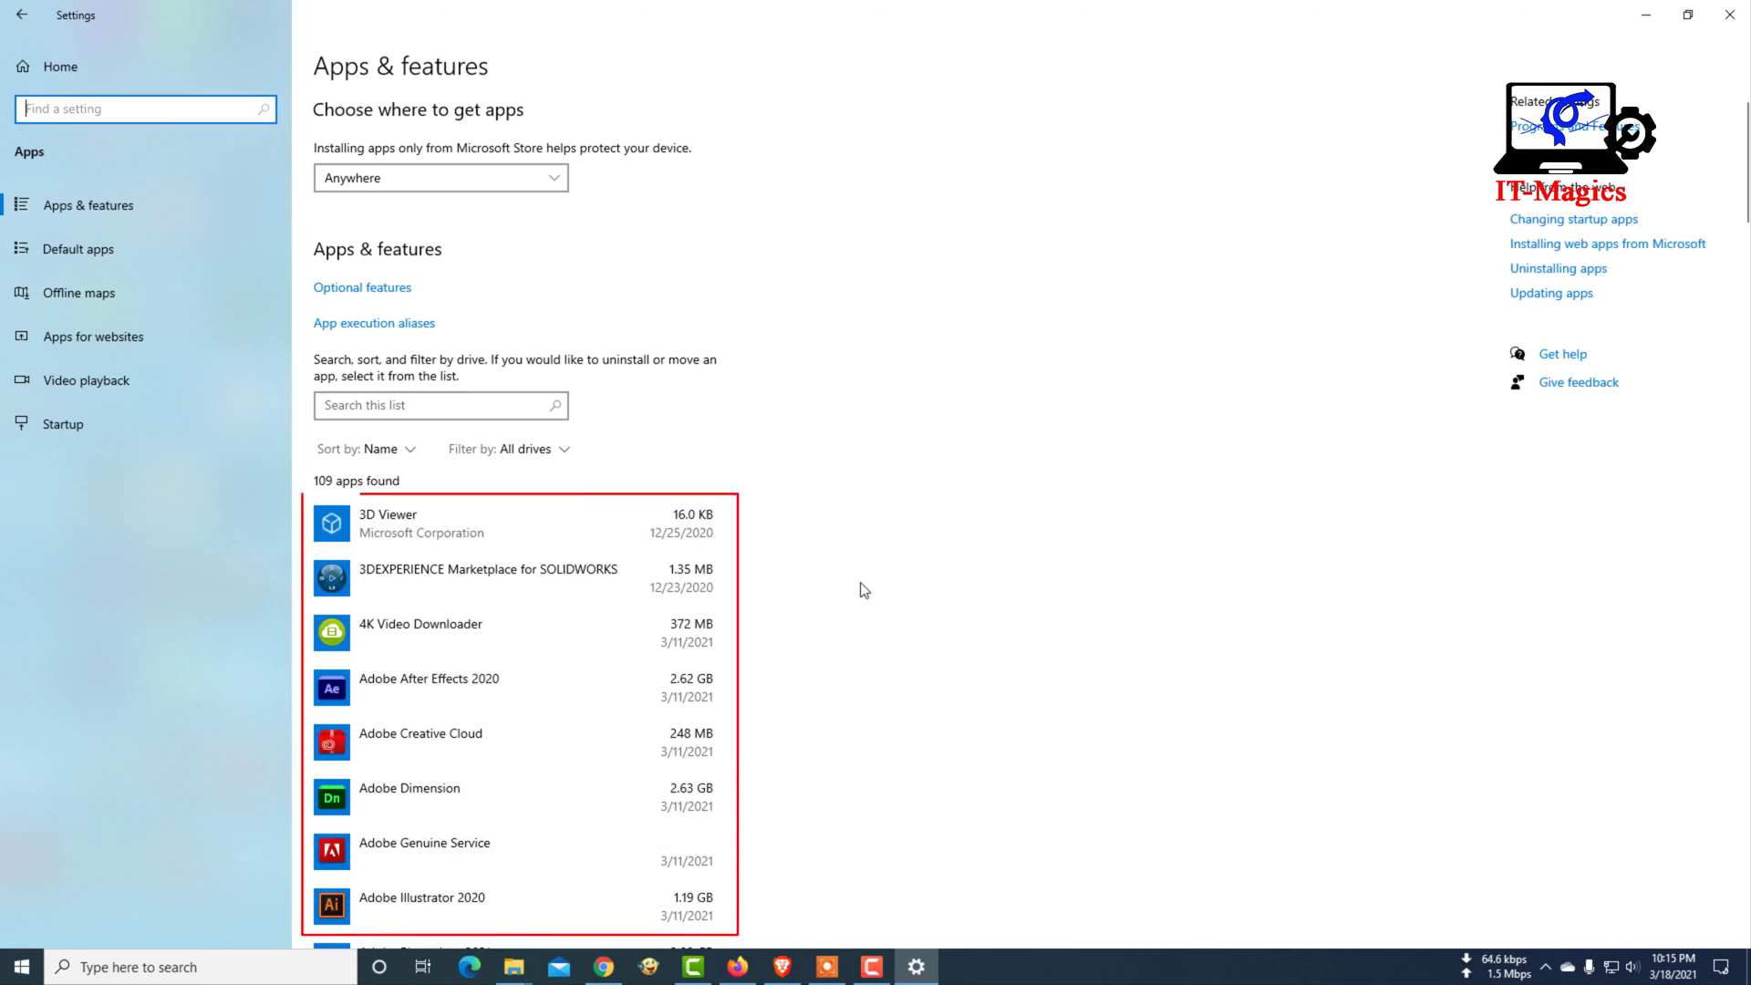
pyautogui.scroll(-1, 604, 573)
pyautogui.scroll(-2, 603, 572)
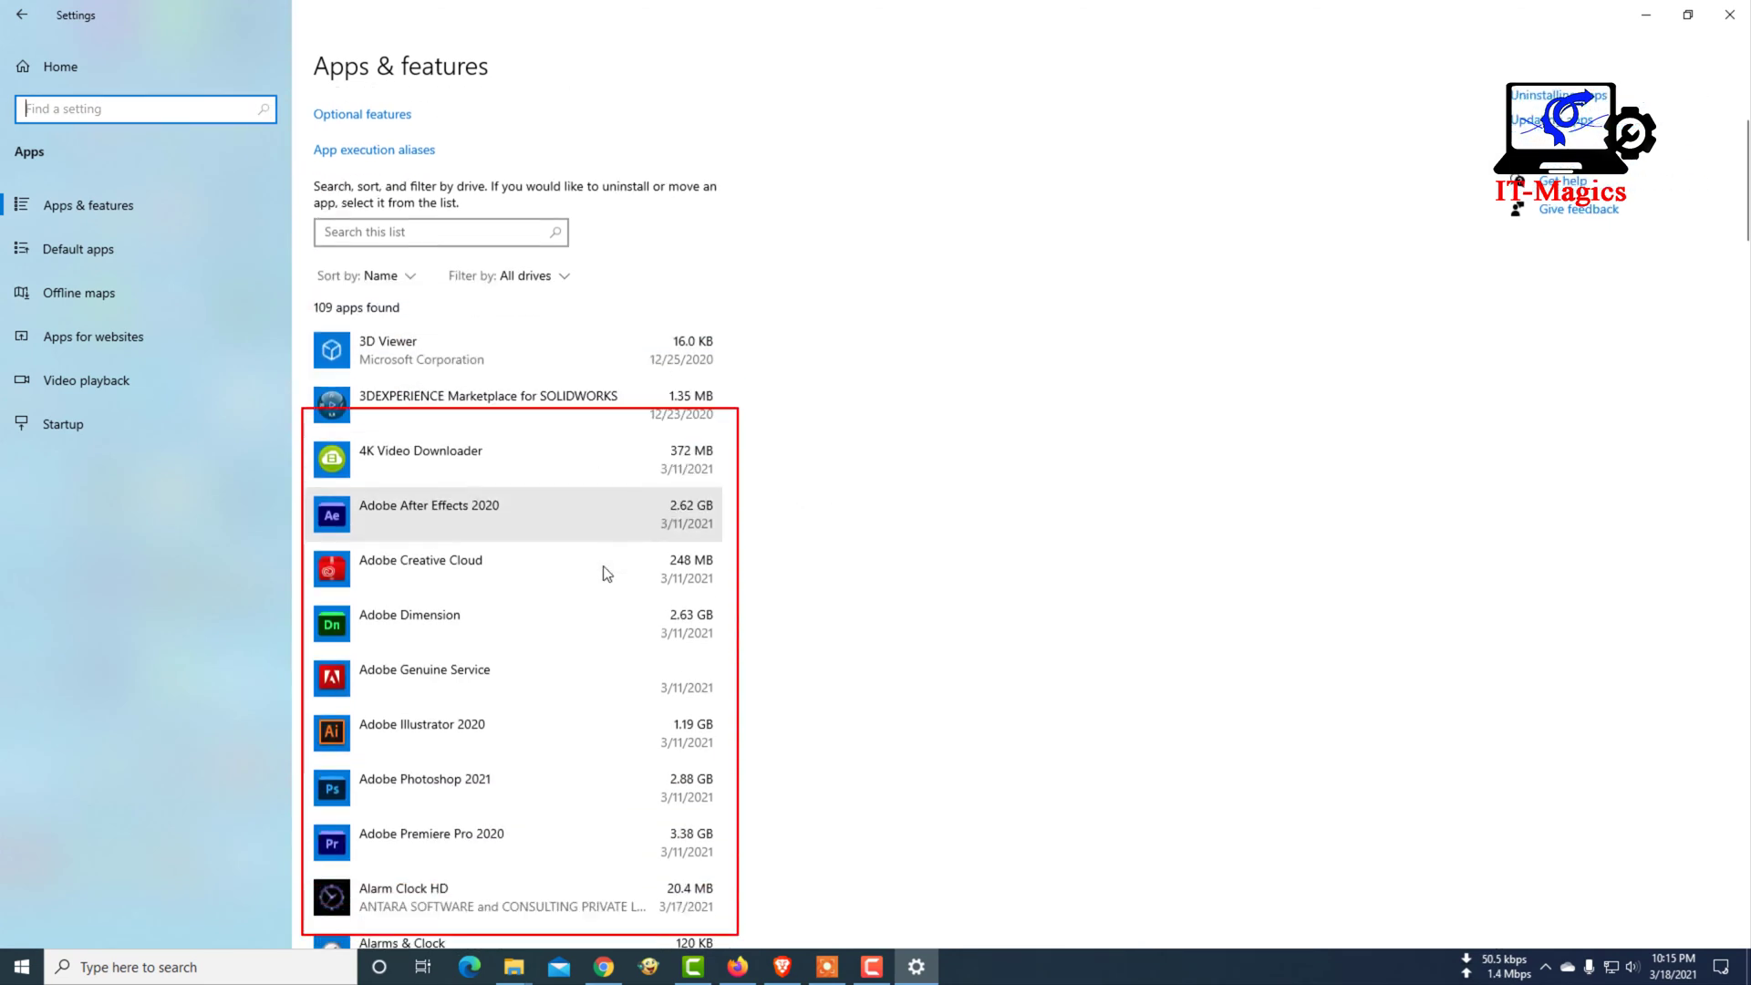
pyautogui.scroll(-2, 604, 574)
pyautogui.scroll(-2, 603, 573)
pyautogui.scroll(-3, 603, 573)
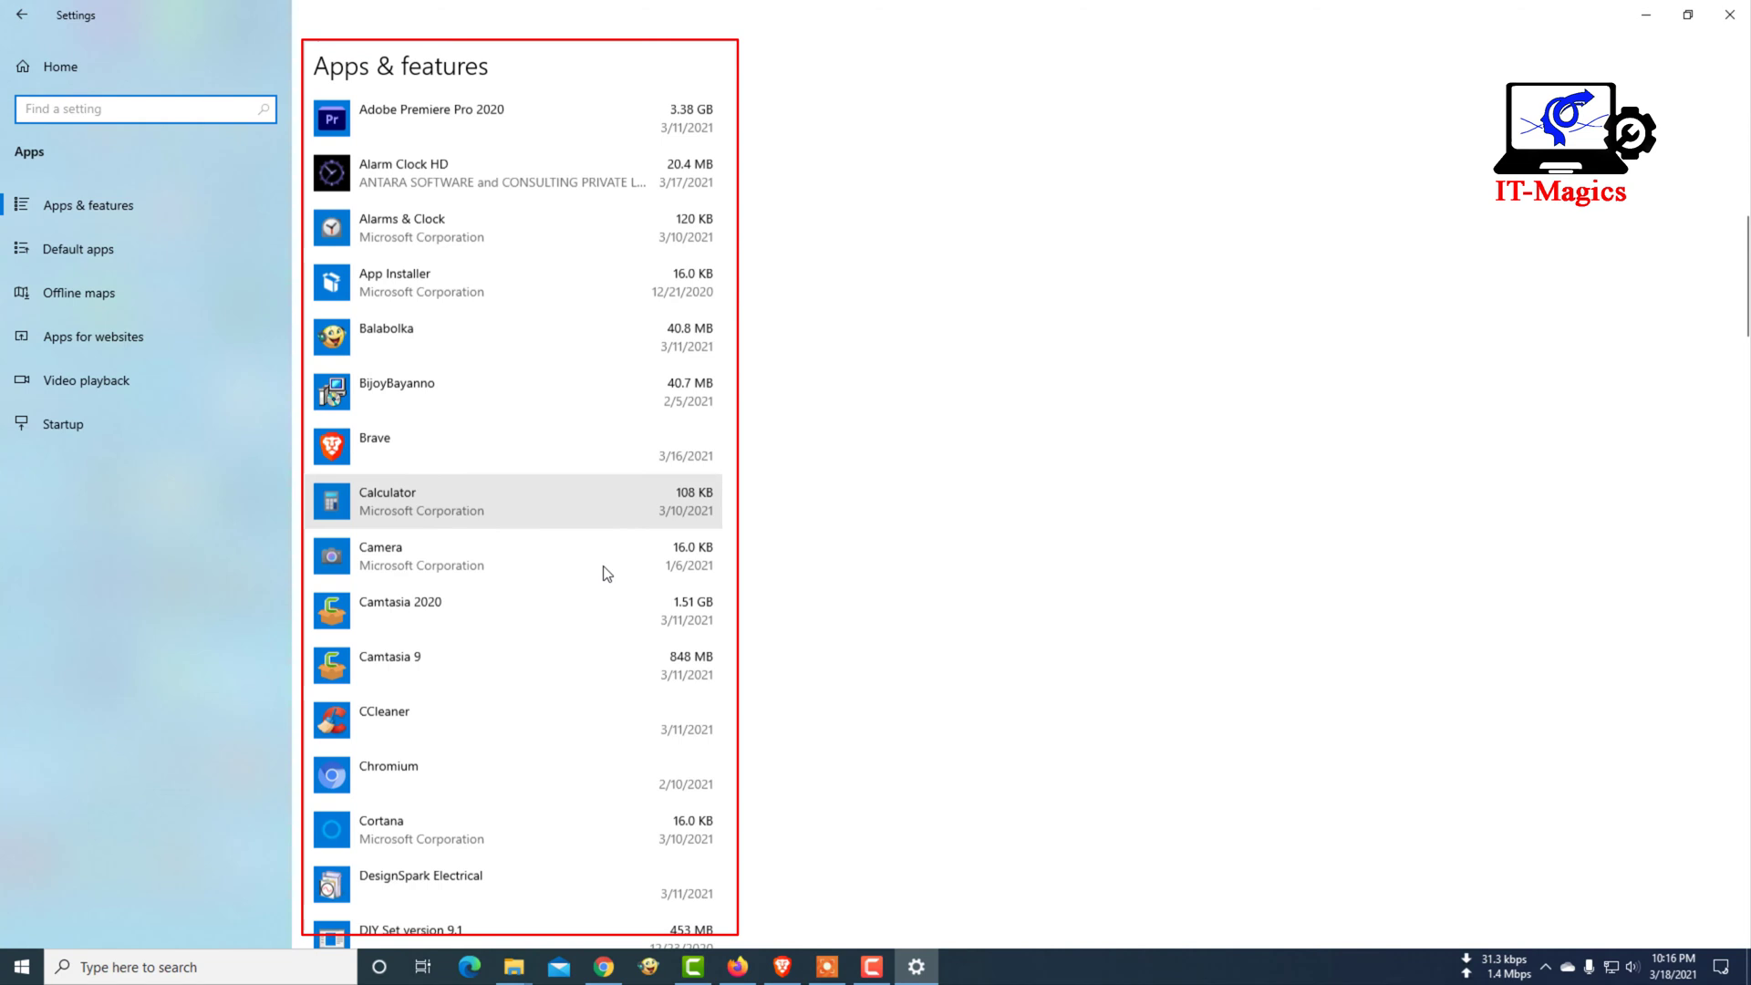
pyautogui.scroll(-5, 603, 573)
pyautogui.scroll(-1, 489, 597)
pyautogui.scroll(-3, 489, 598)
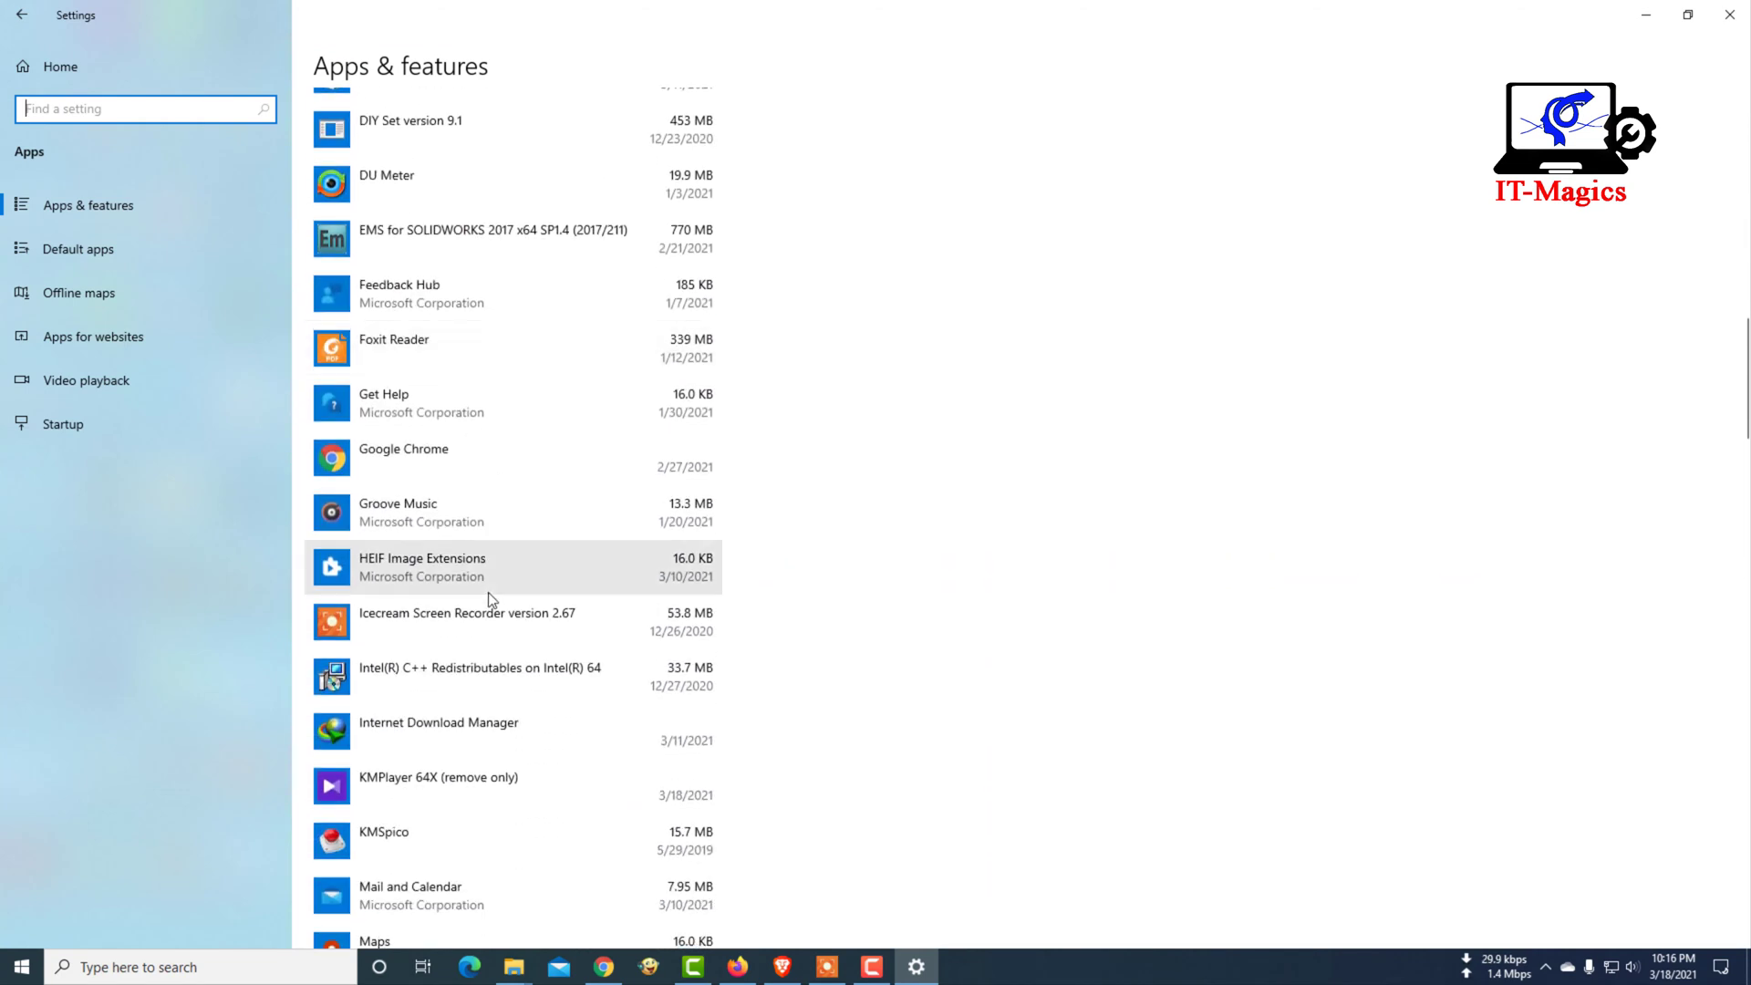
pyautogui.scroll(-1, 489, 597)
pyautogui.scroll(-3, 483, 590)
pyautogui.scroll(-1, 428, 564)
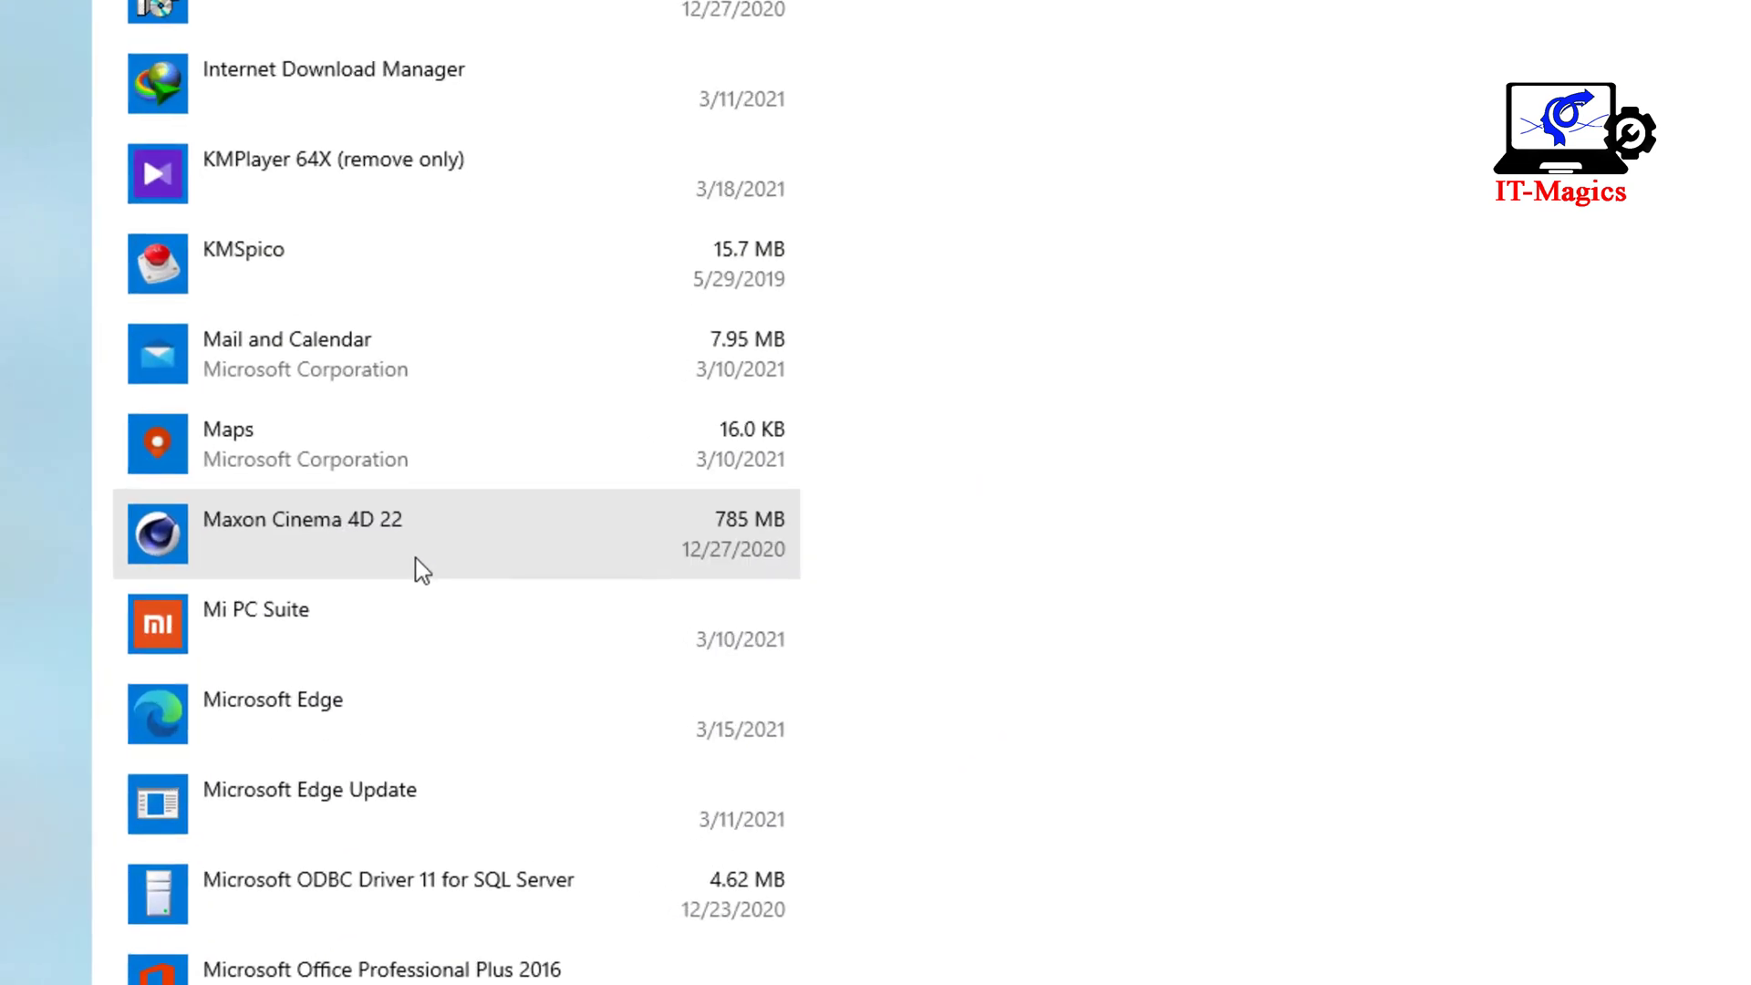
pyautogui.scroll(-2, 417, 558)
pyautogui.scroll(-2, 416, 559)
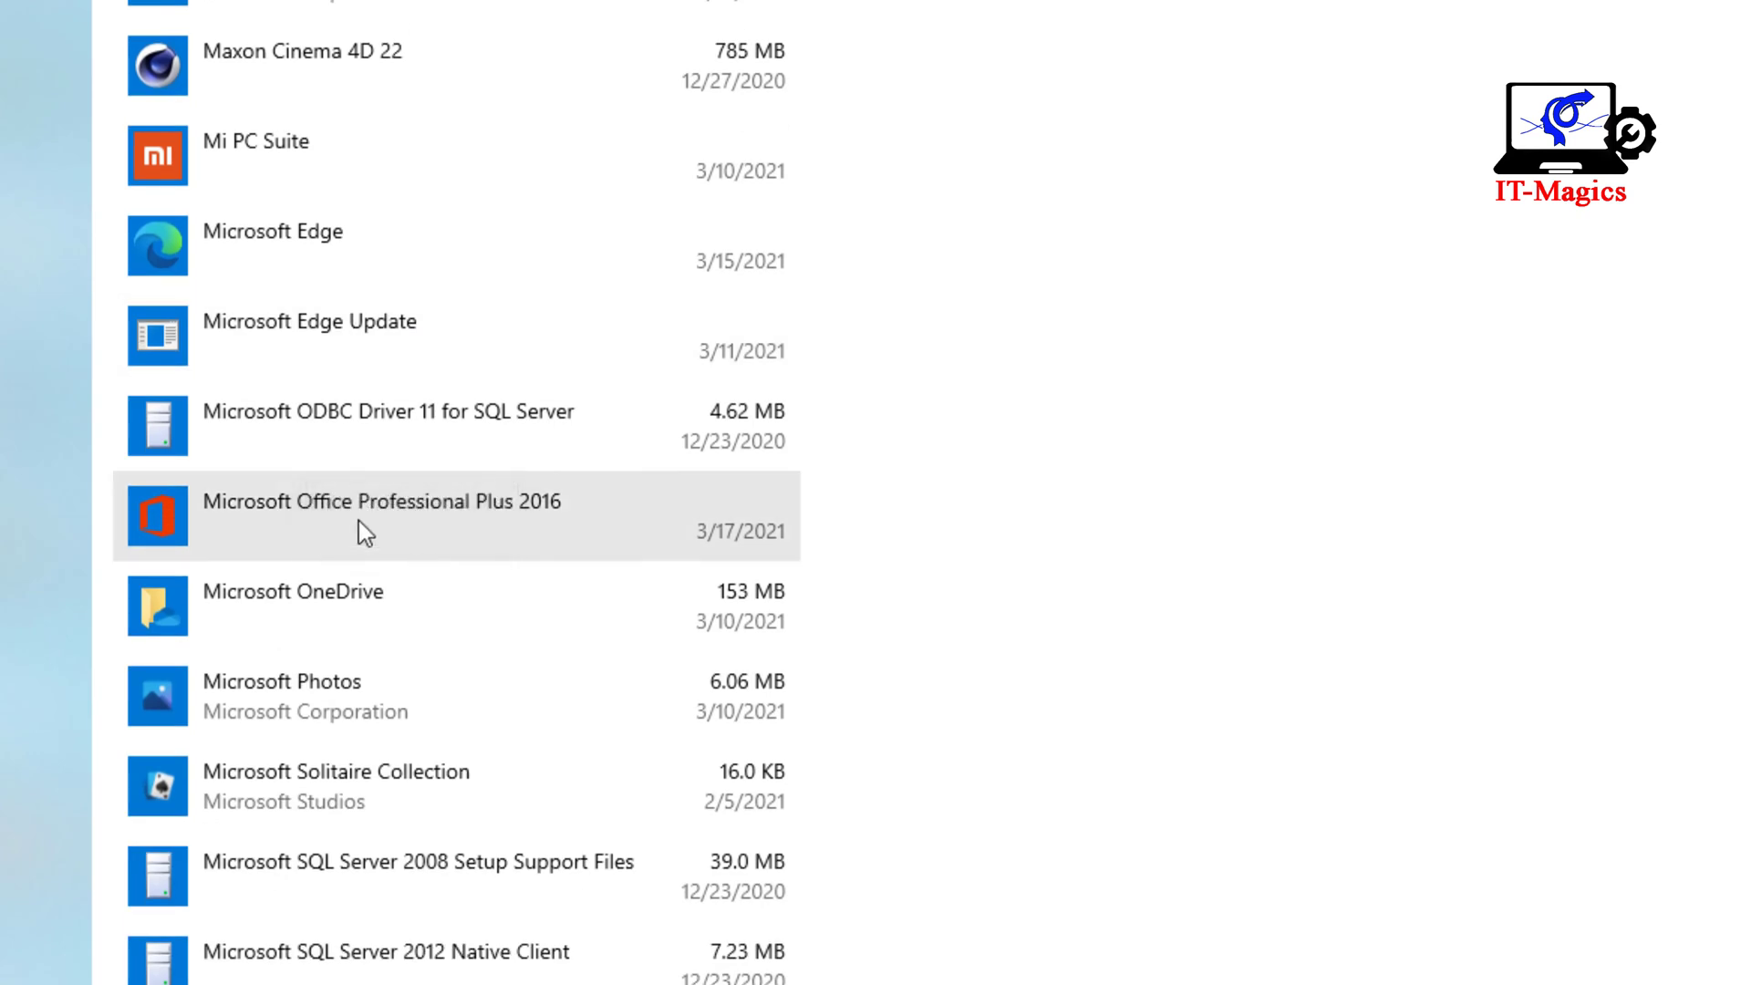
pyautogui.click(273, 545)
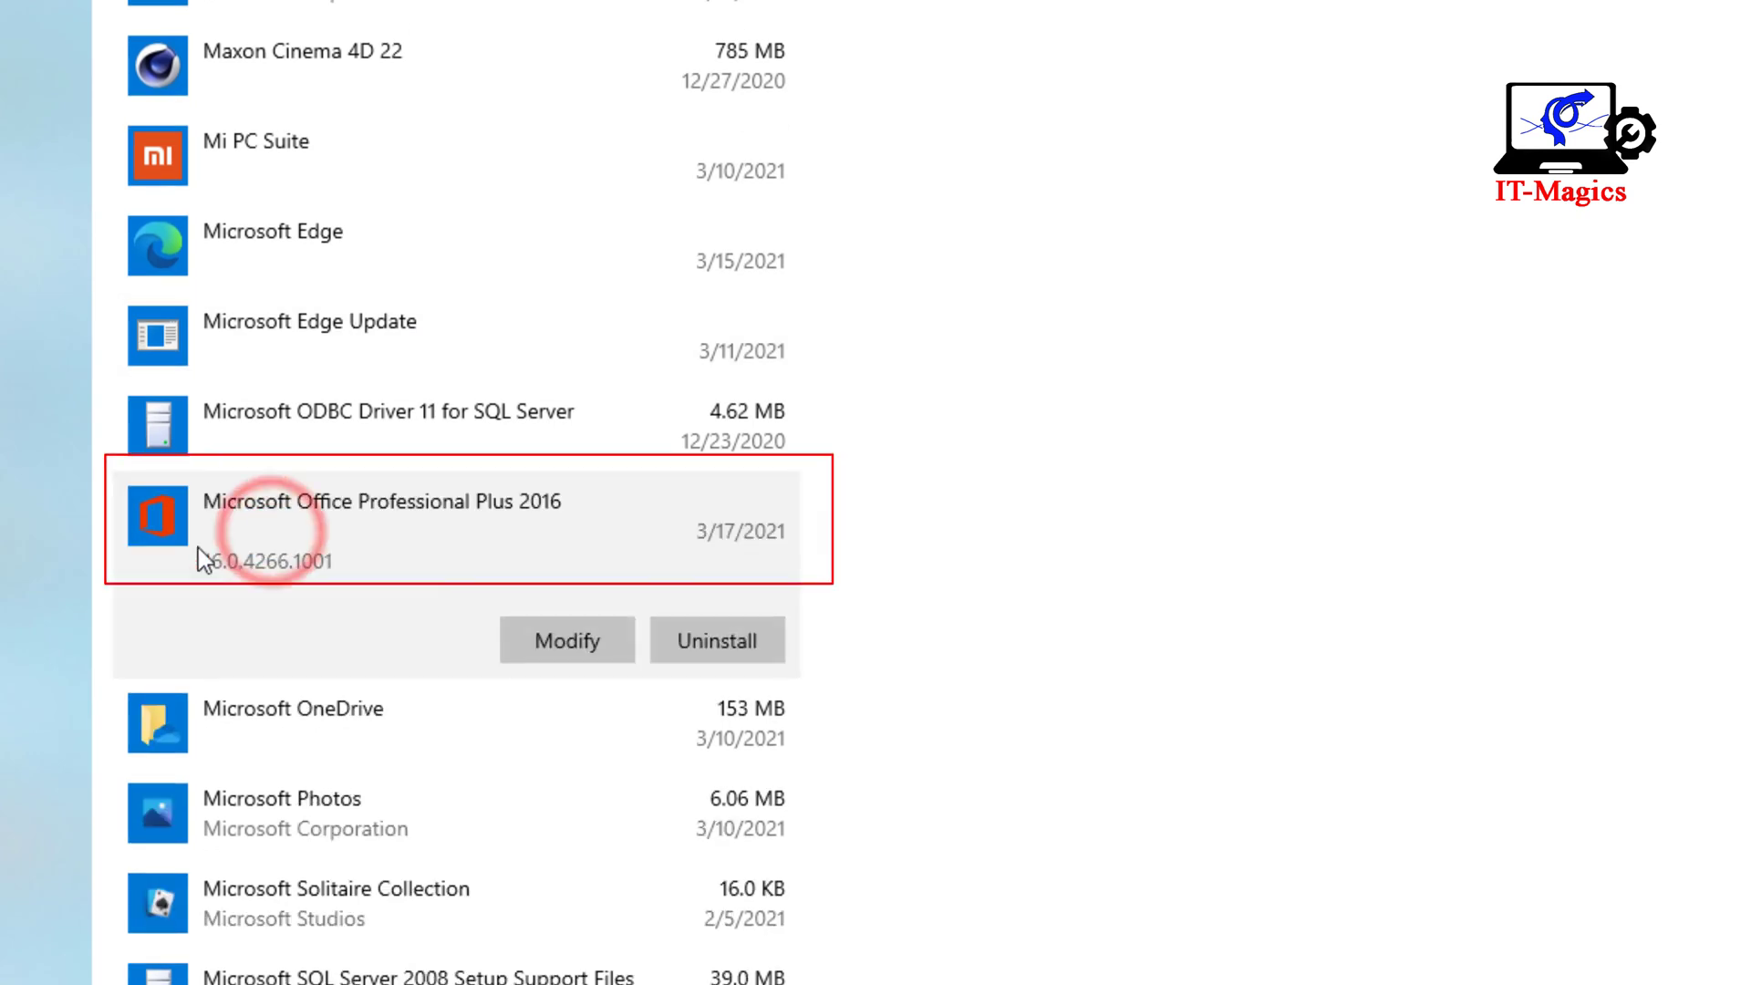
# Run a Repair on Office Professional Plus 2016 through its Modify option
pyautogui.click(576, 650)
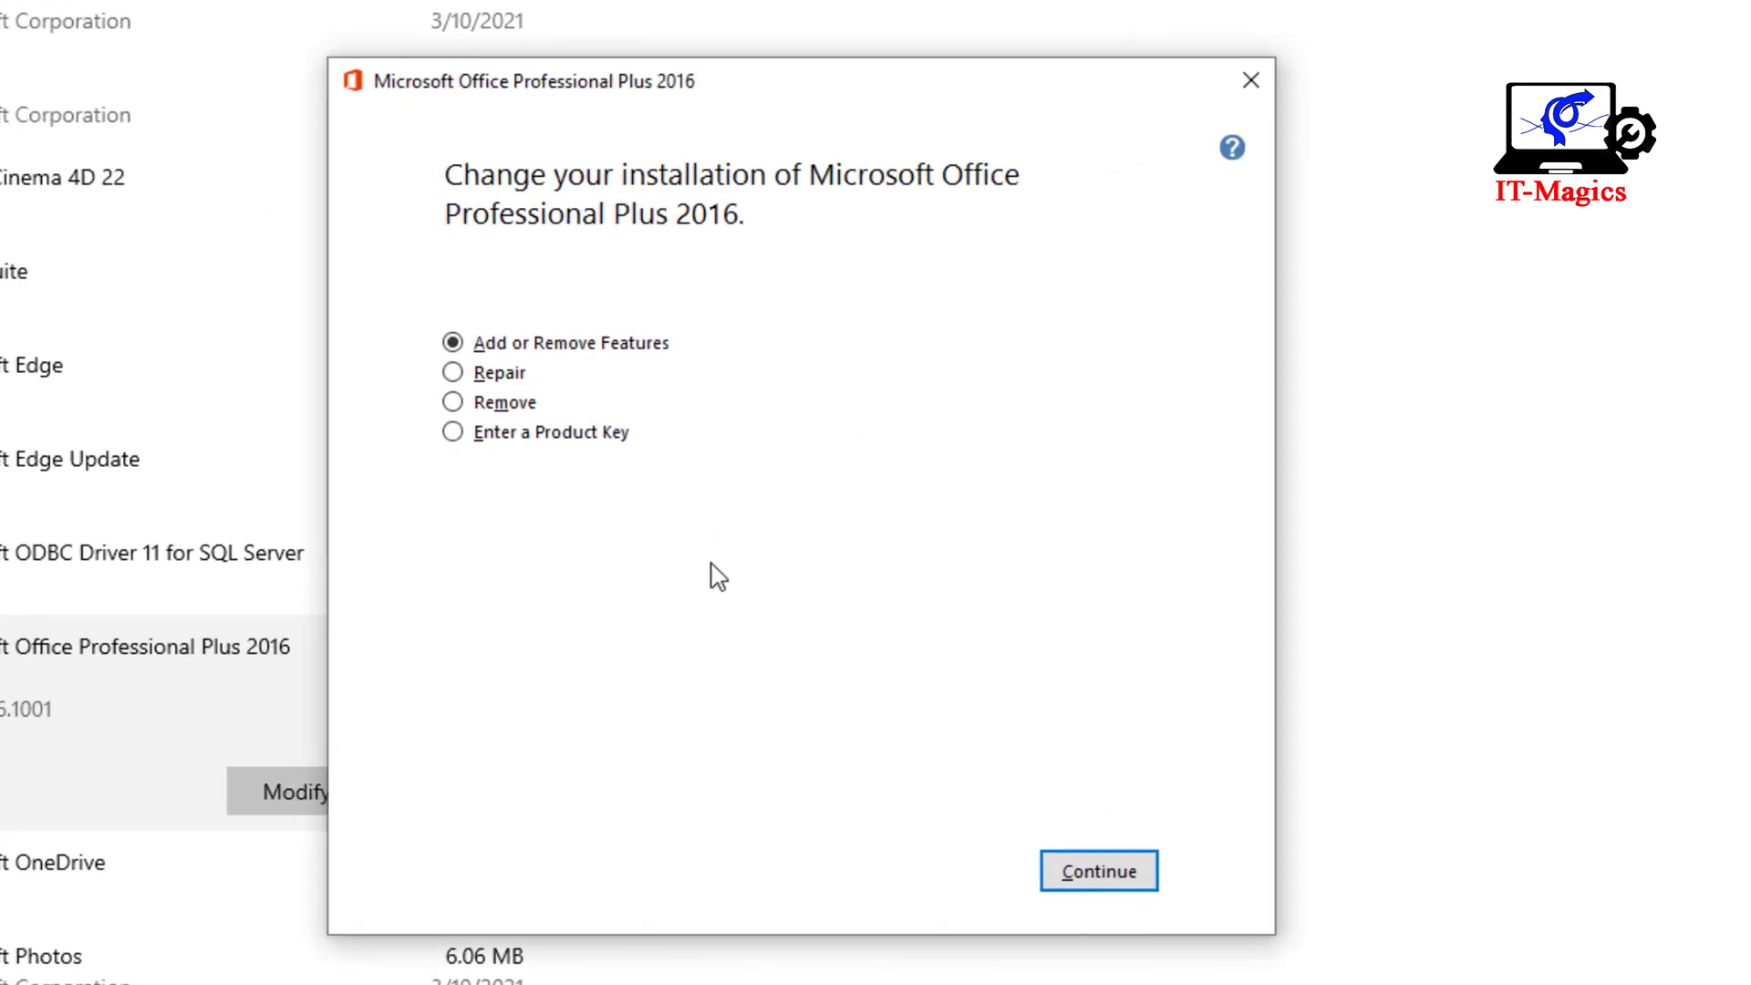
pyautogui.click(713, 574)
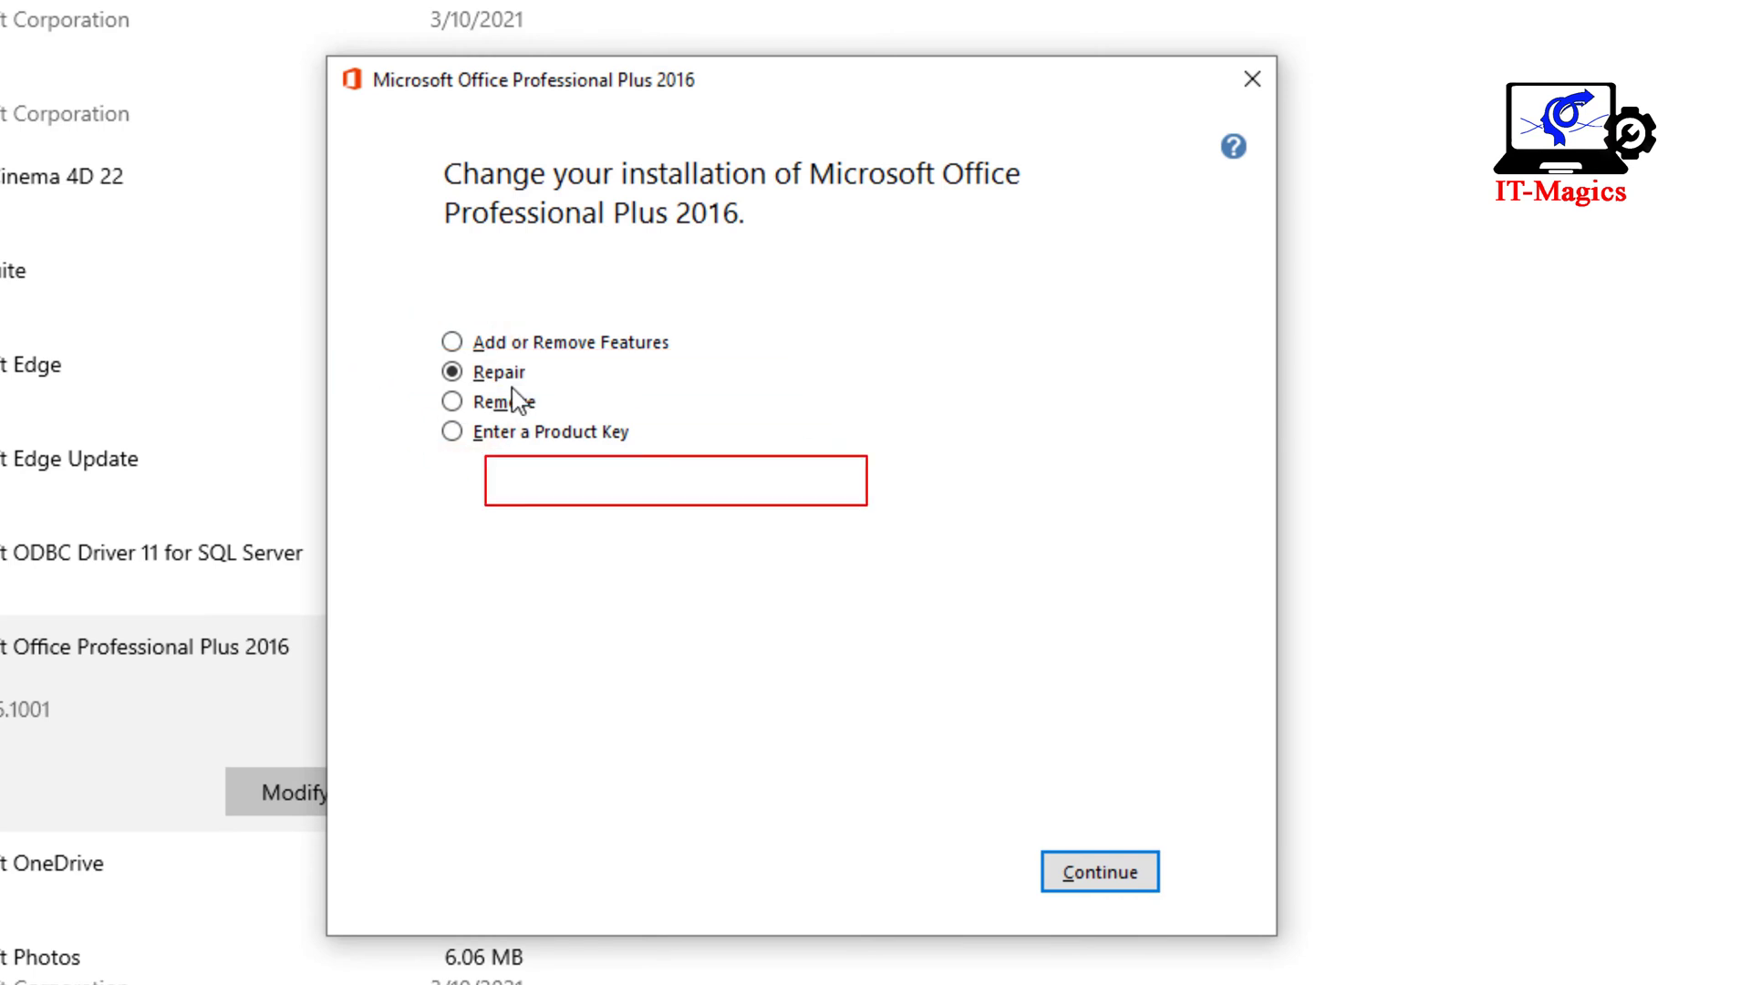
pyautogui.click(1113, 890)
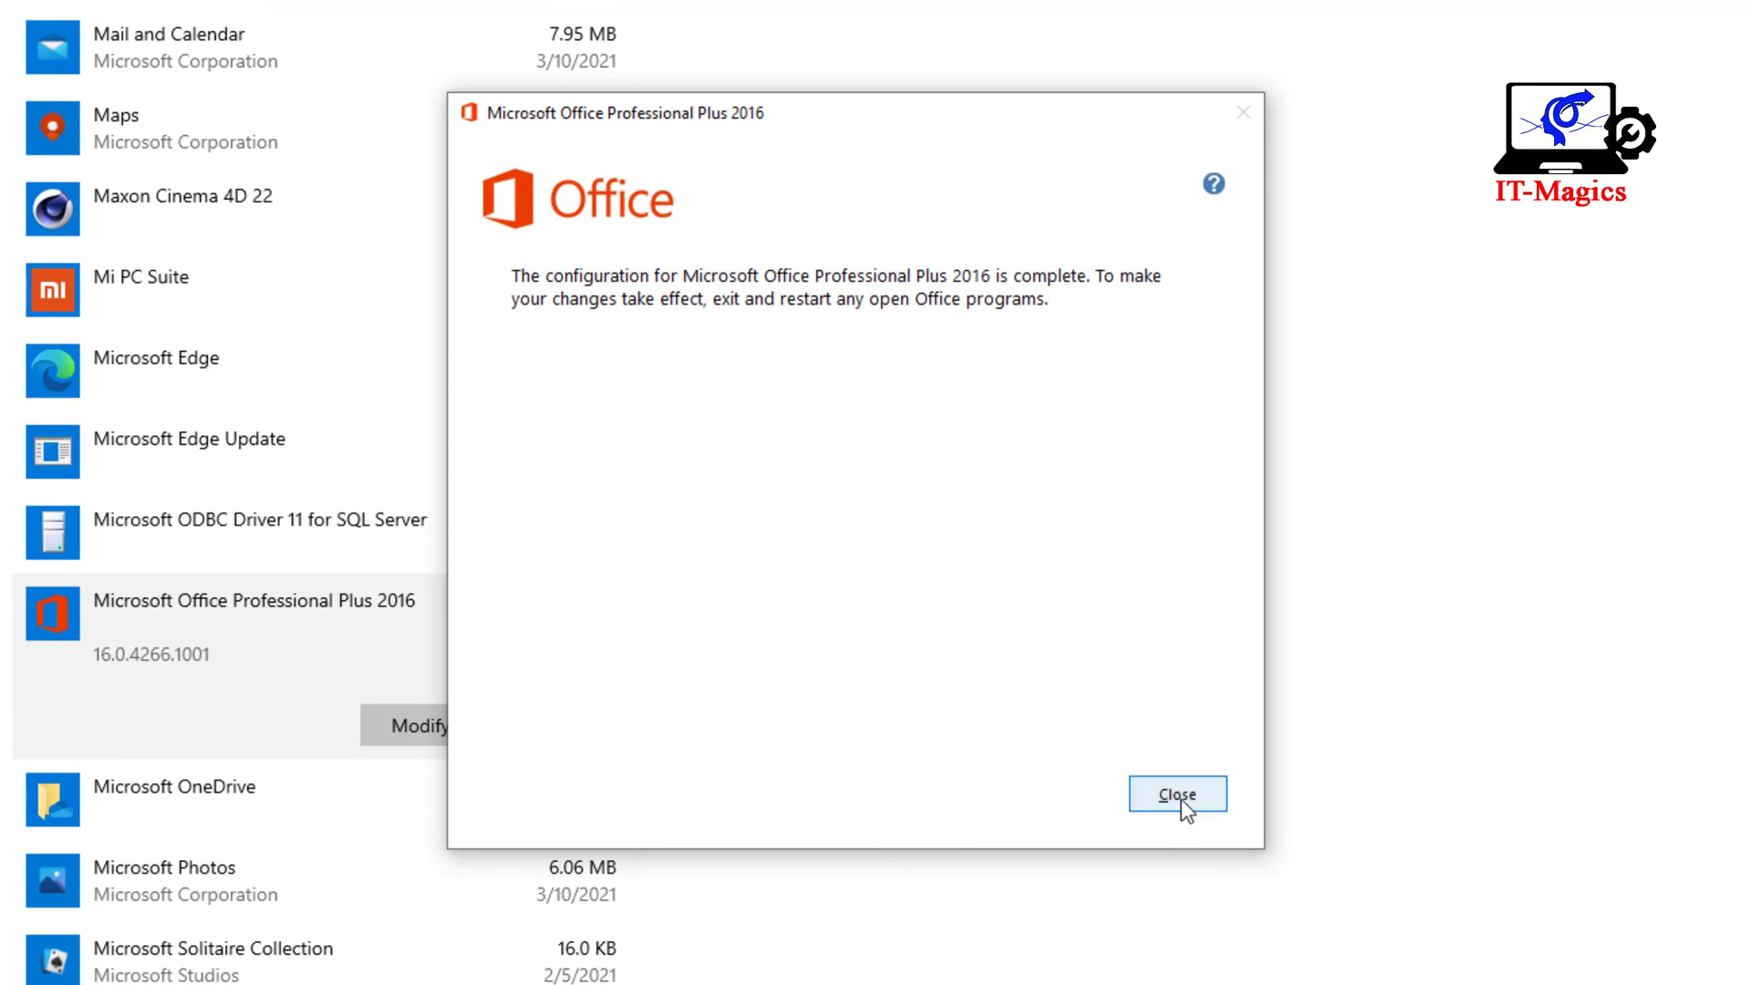
# Close the repair-complete dialog and accept the reboot prompt to restart Windows
pyautogui.click(1179, 796)
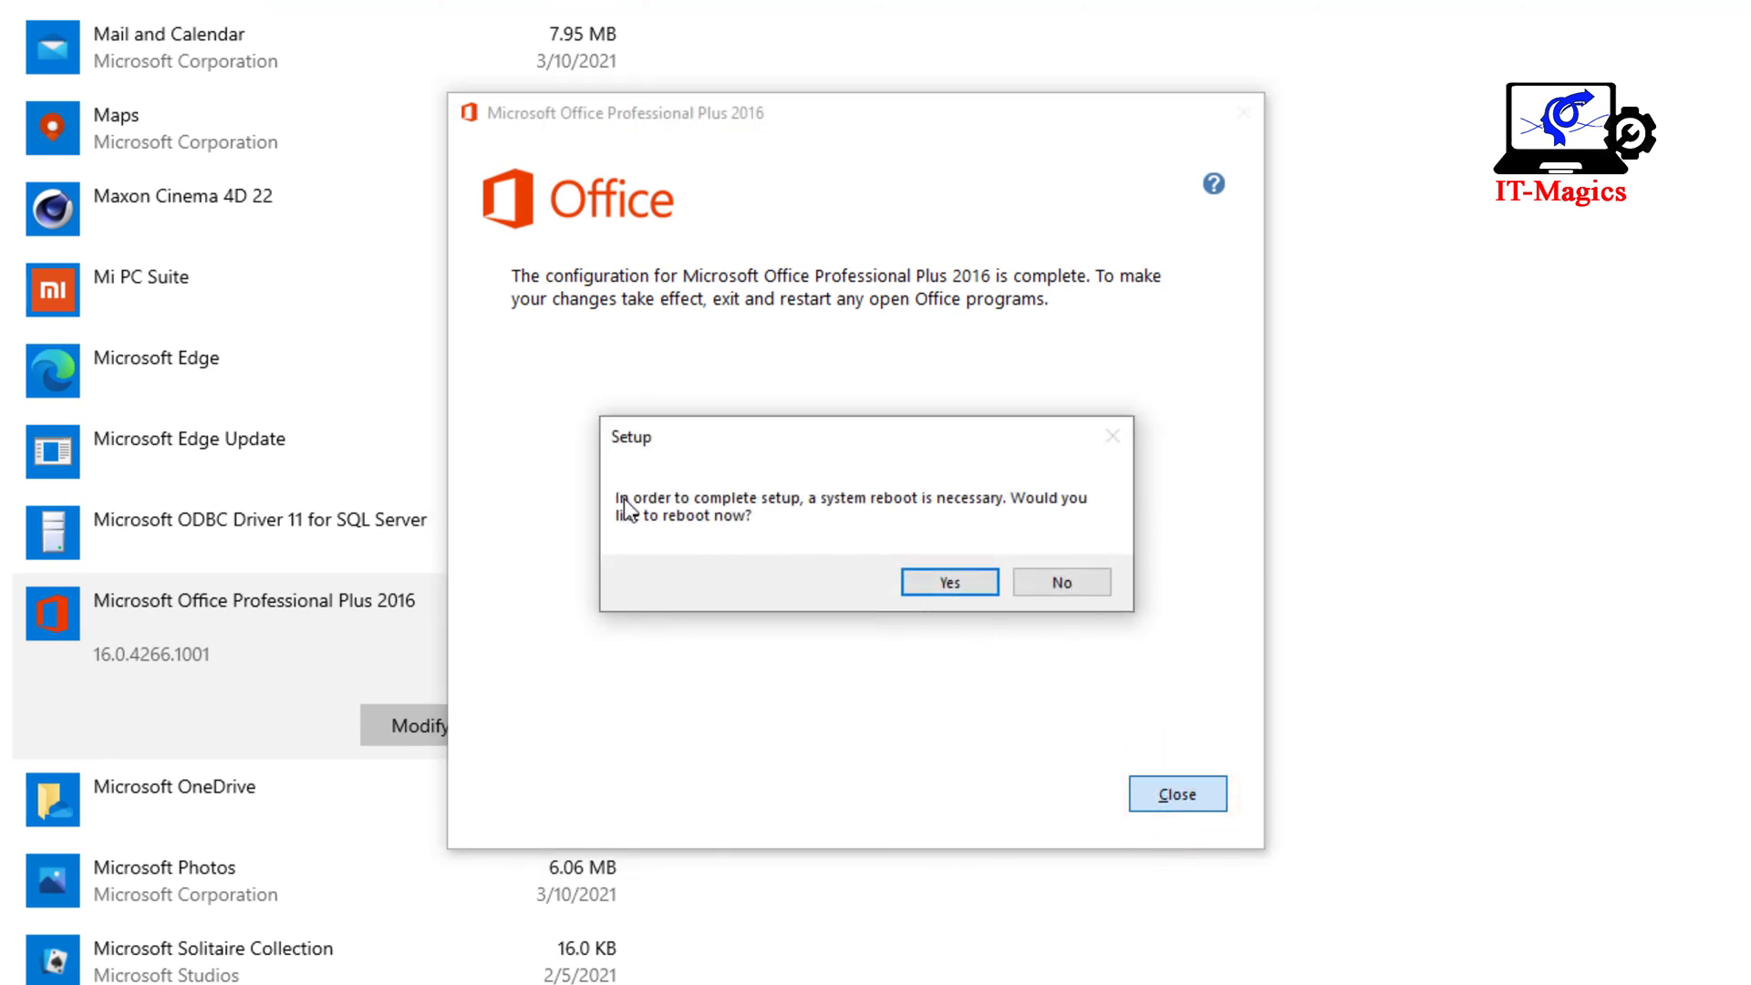
pyautogui.click(944, 588)
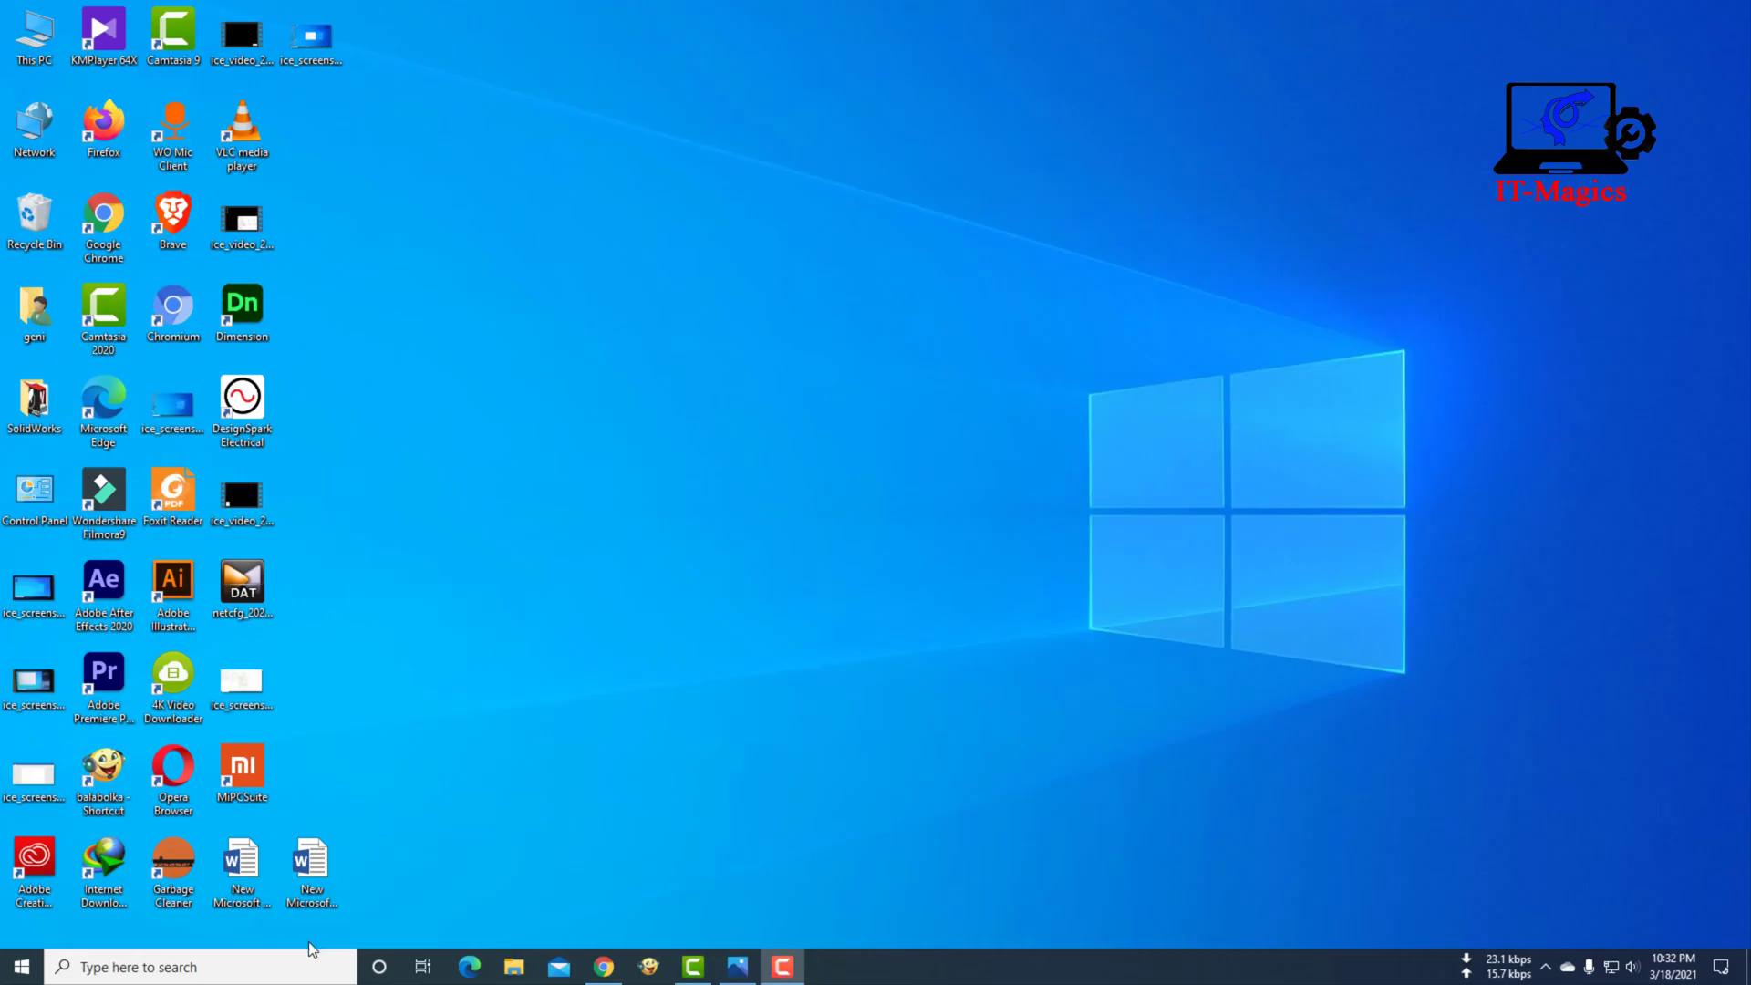
# Search for and launch Word 2016, then create a blank document, Document1
pyautogui.click(268, 968)
pyautogui.write('w')
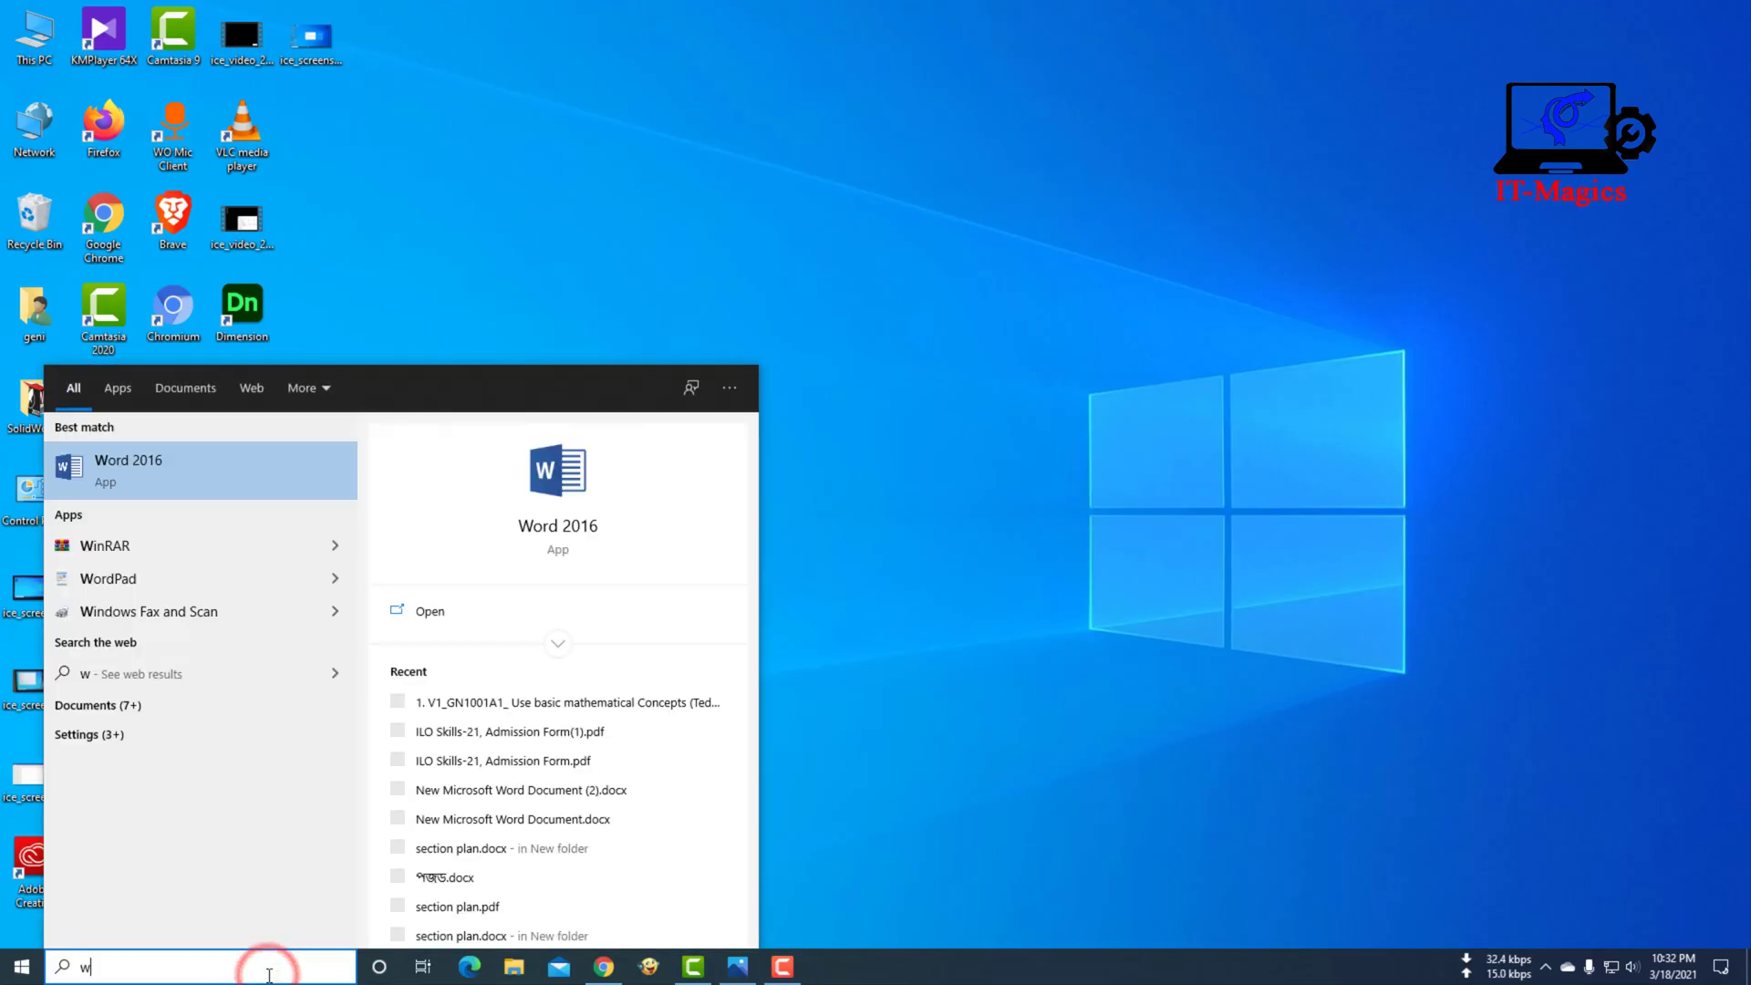
pyautogui.write('ord')
pyautogui.click(176, 469)
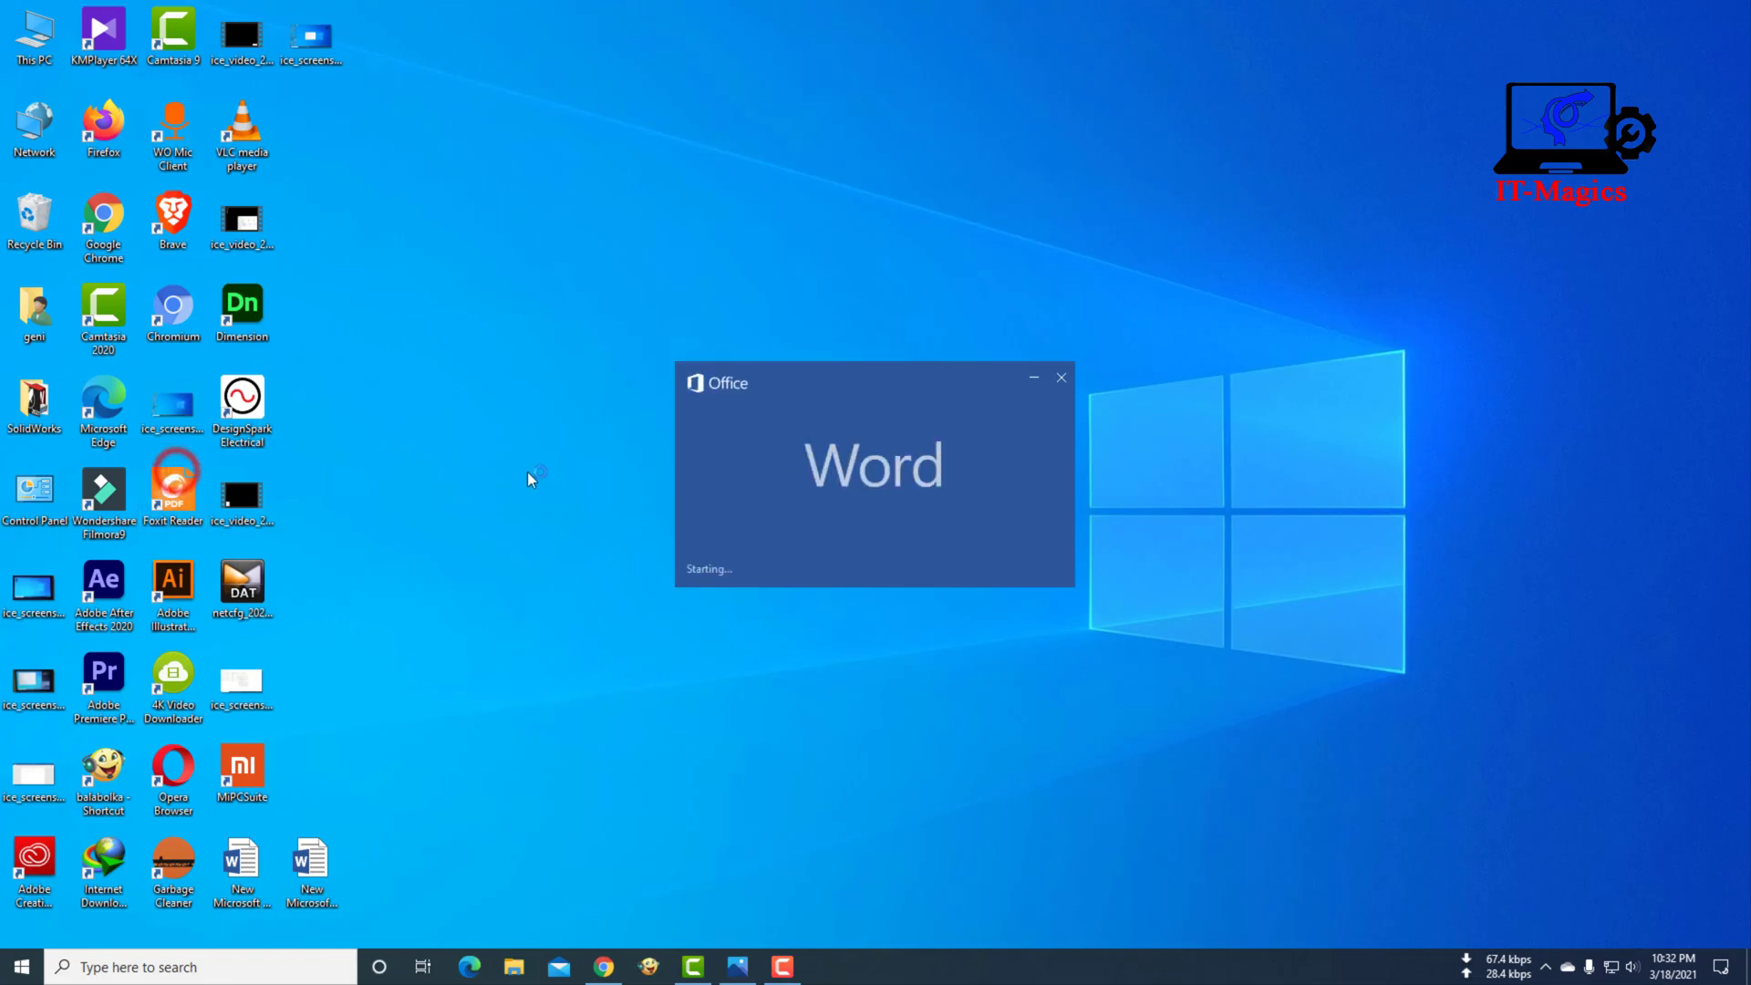
pyautogui.click(123, 423)
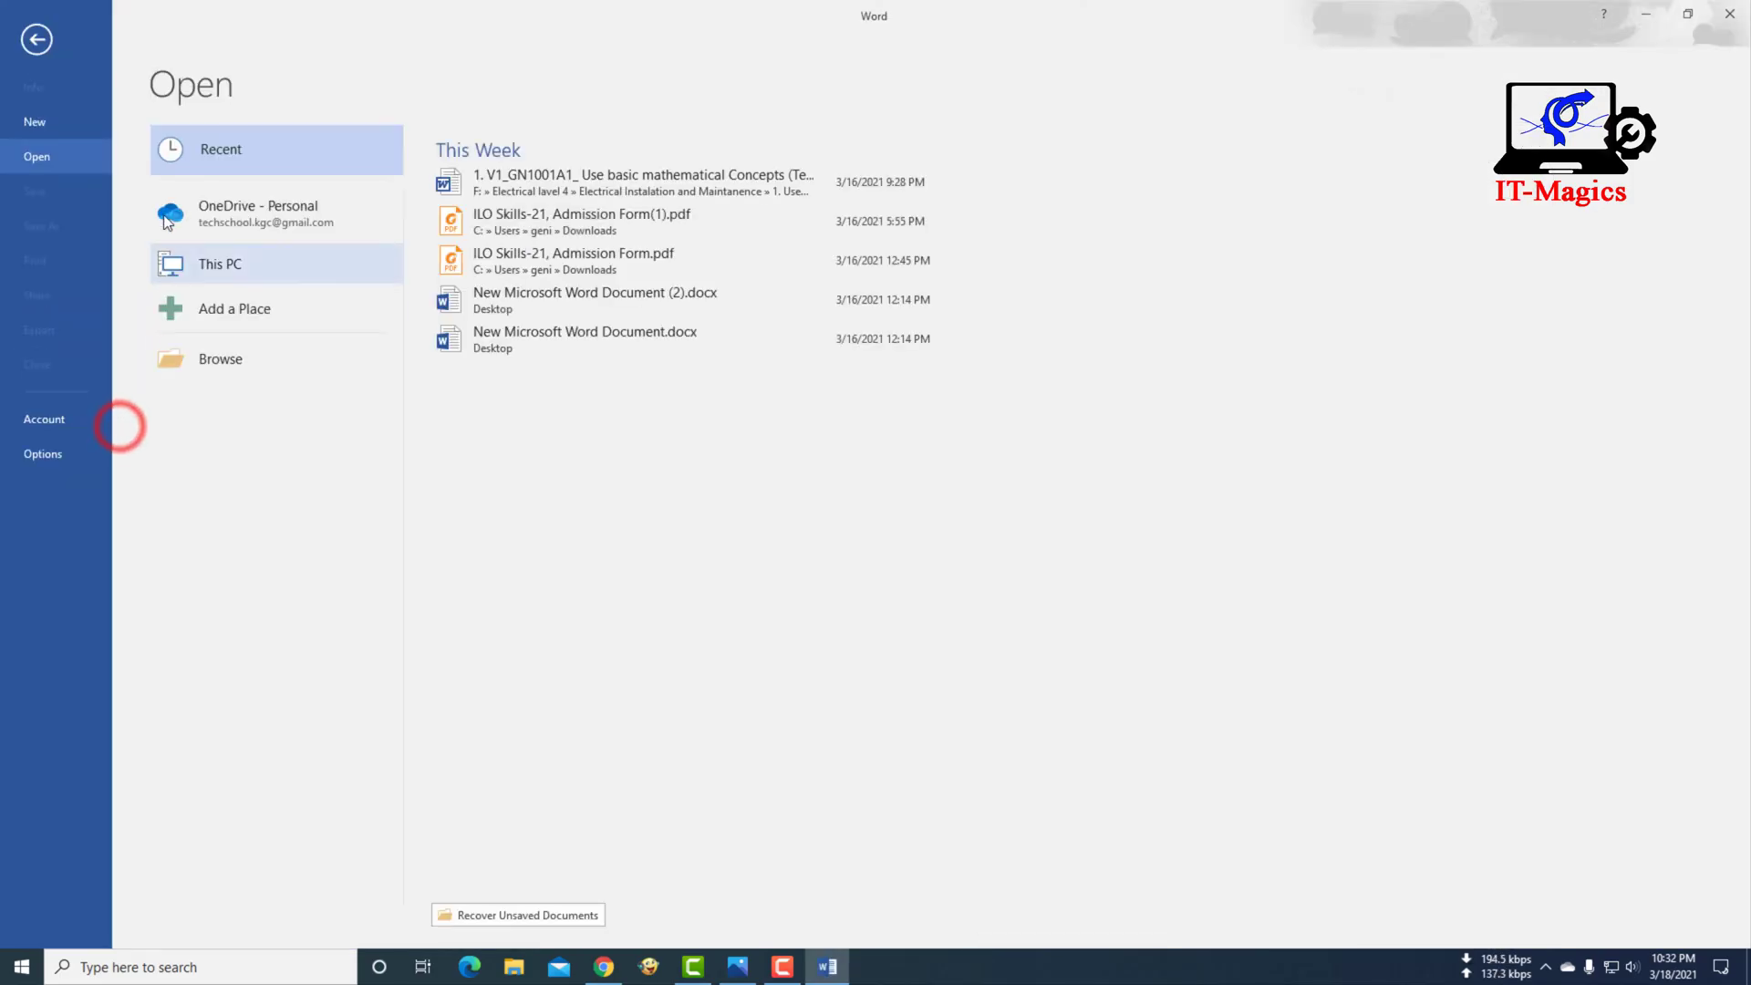
pyautogui.click(36, 121)
pyautogui.click(242, 357)
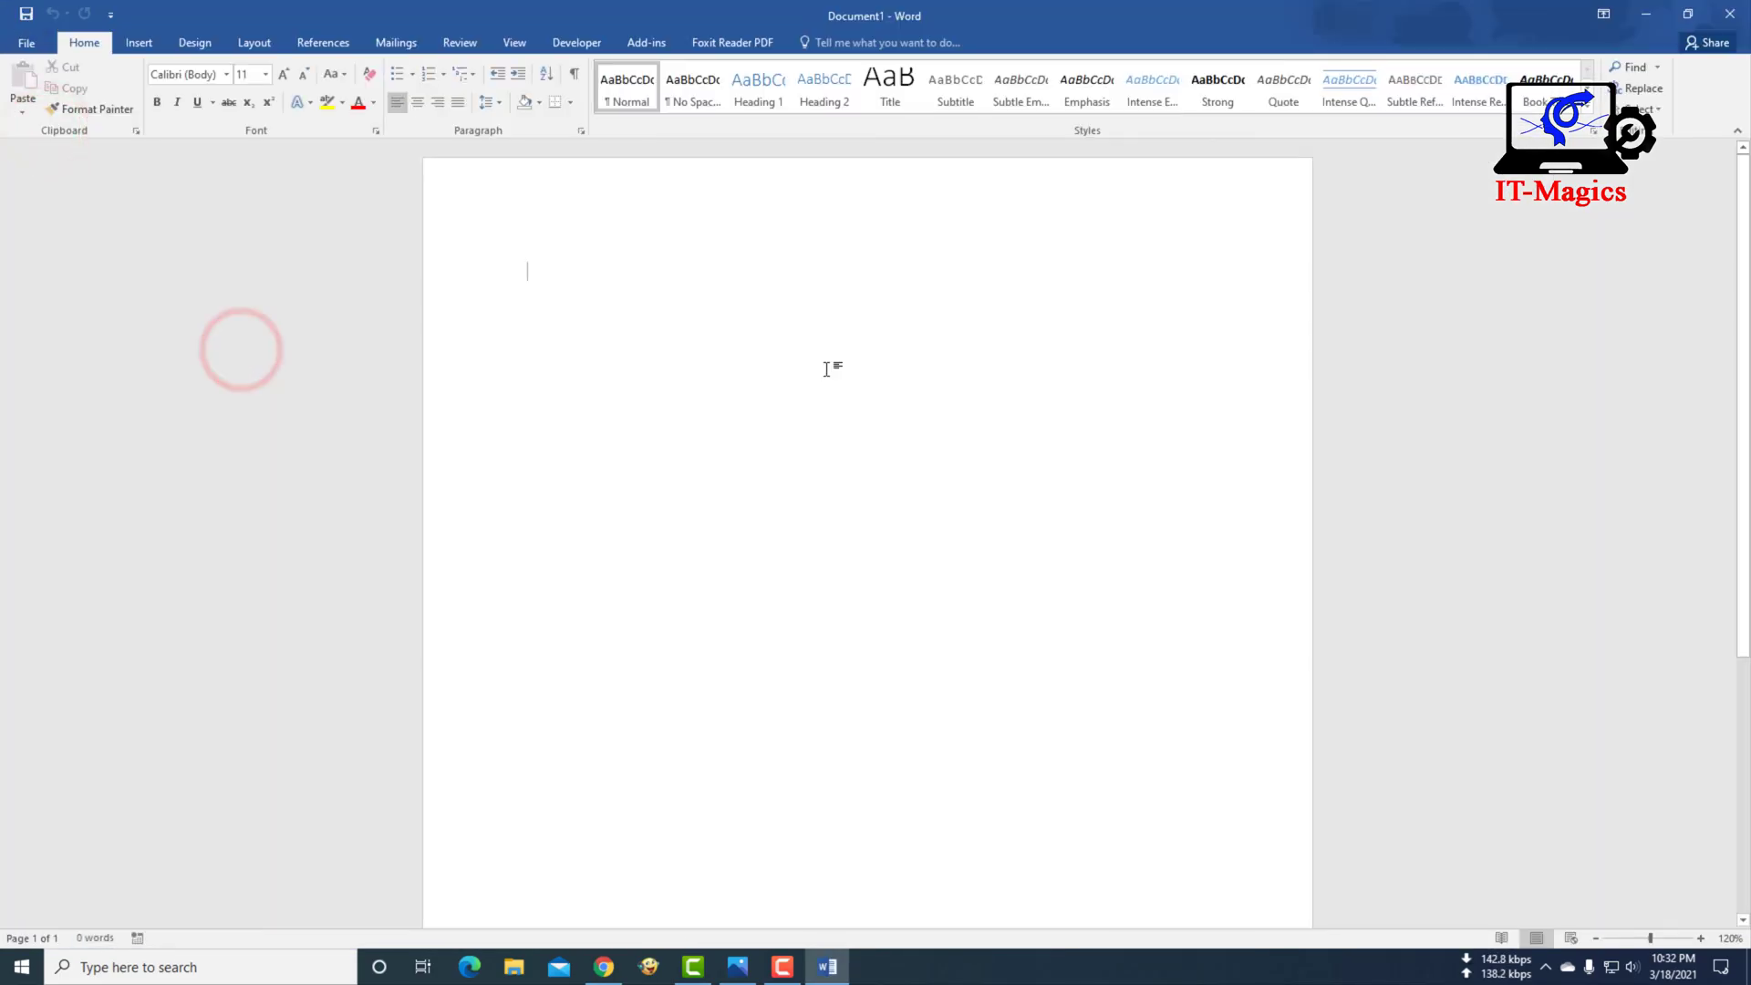